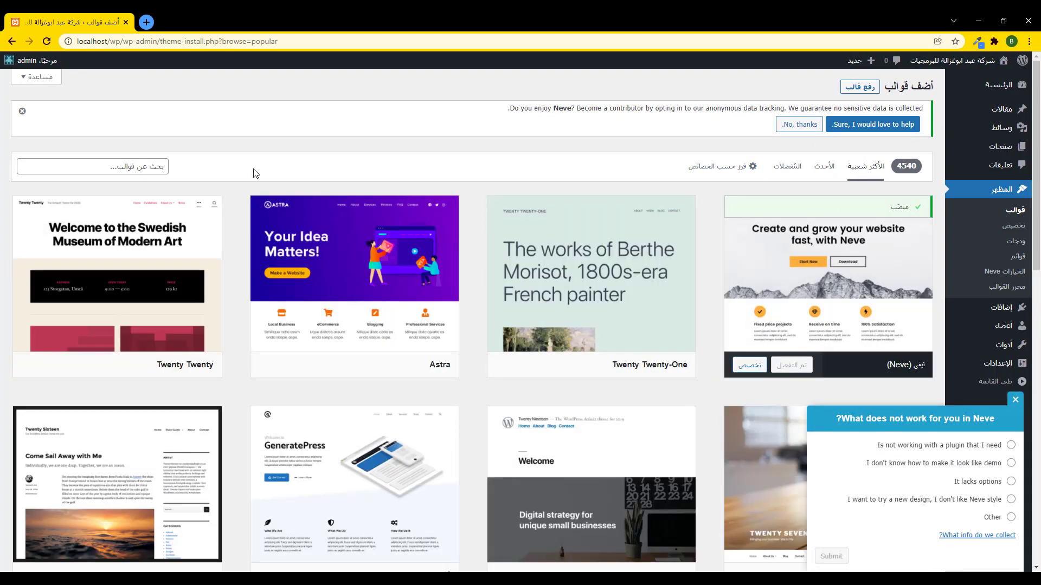
- Search the theme directory for "oceanwp", and install and activate the OceanWP theme
{"action": "left_click", "coordinate": [141, 169]}
{"action": "type", "text": "oceanwp"}
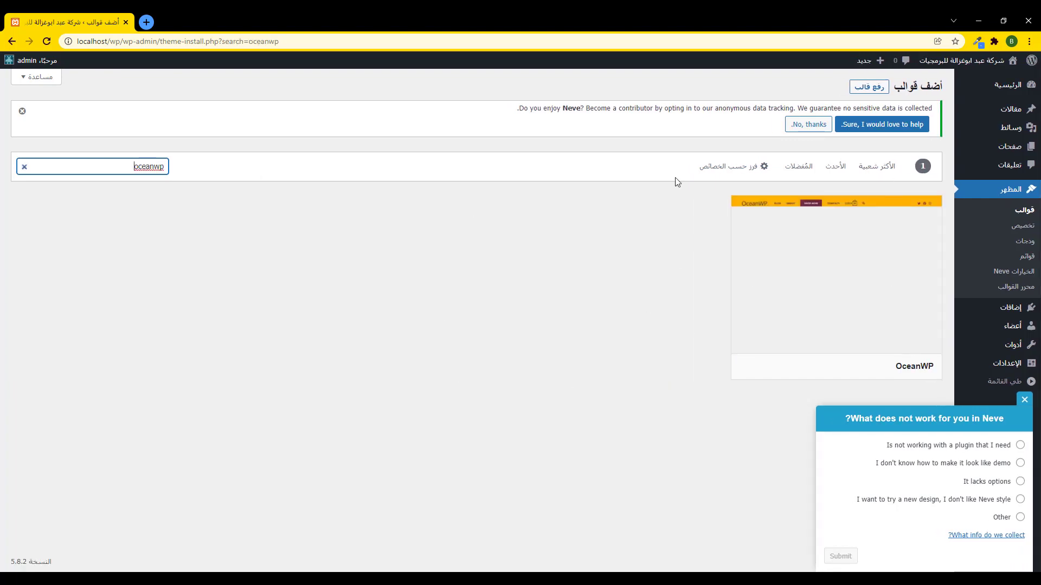
{"action": "mouse_move", "coordinate": [848, 258]}
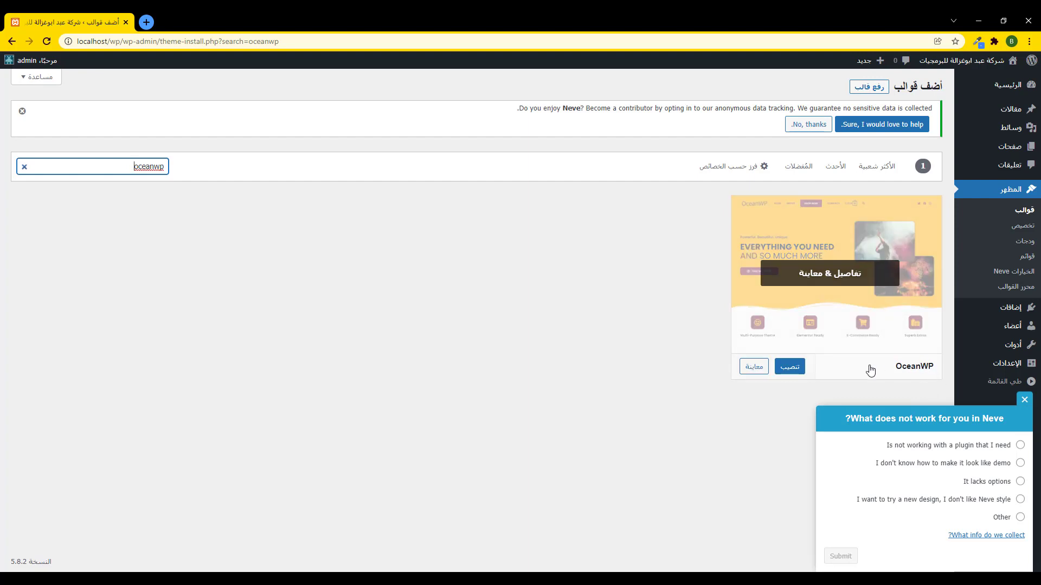
{"action": "left_click", "coordinate": [794, 371]}
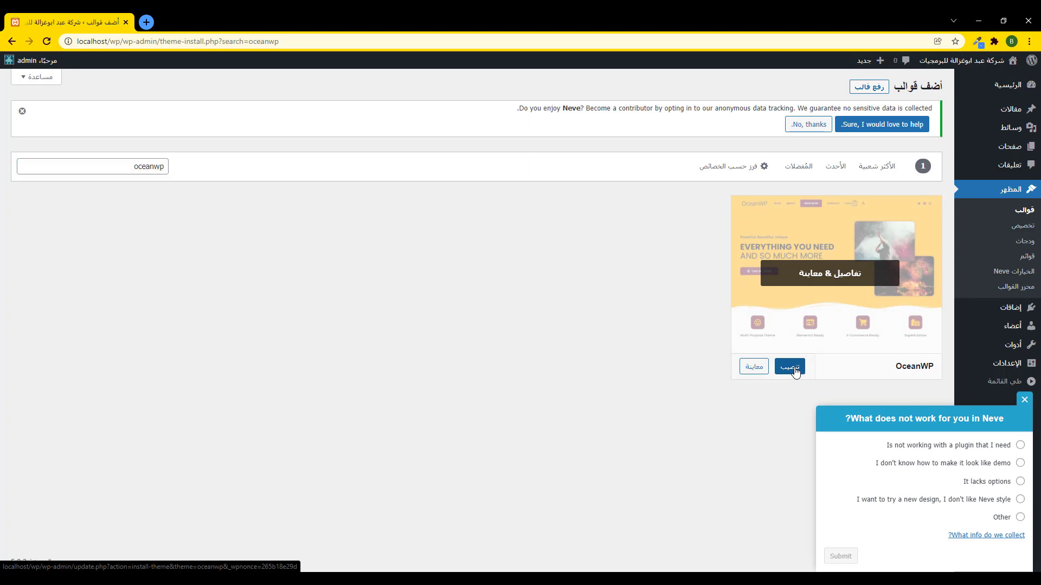
{"action": "left_click", "coordinate": [795, 371]}
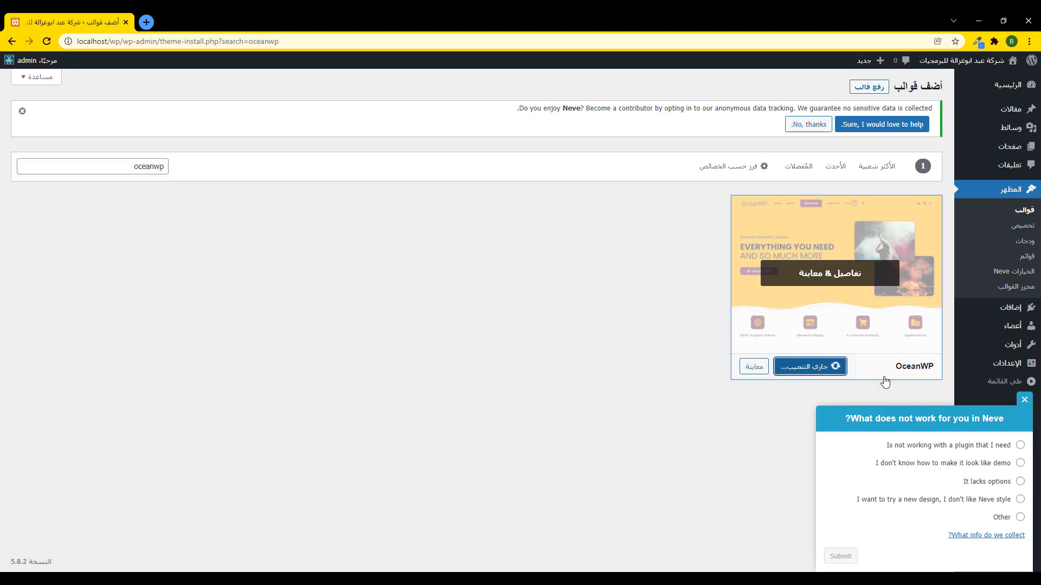
{"action": "left_click", "coordinate": [1023, 401]}
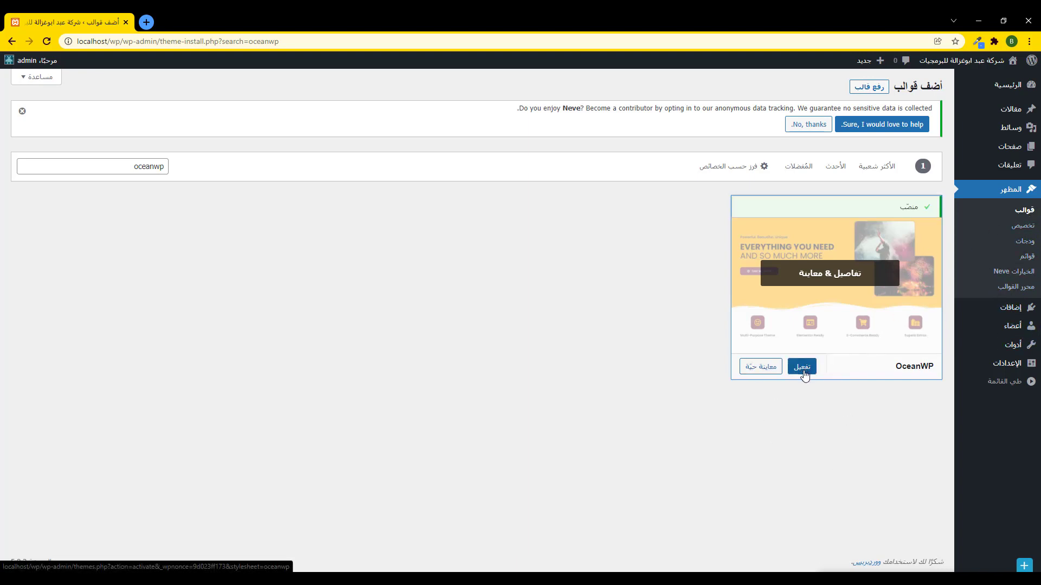
{"action": "left_click", "coordinate": [804, 371]}
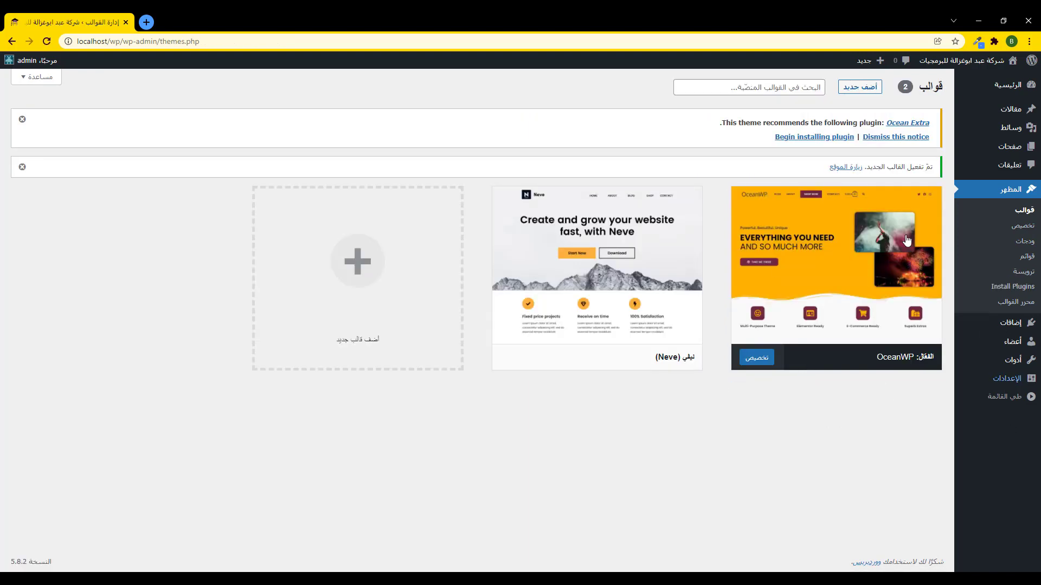
- Delete the installed Neve theme and confirm its removal
{"action": "mouse_move", "coordinate": [674, 223]}
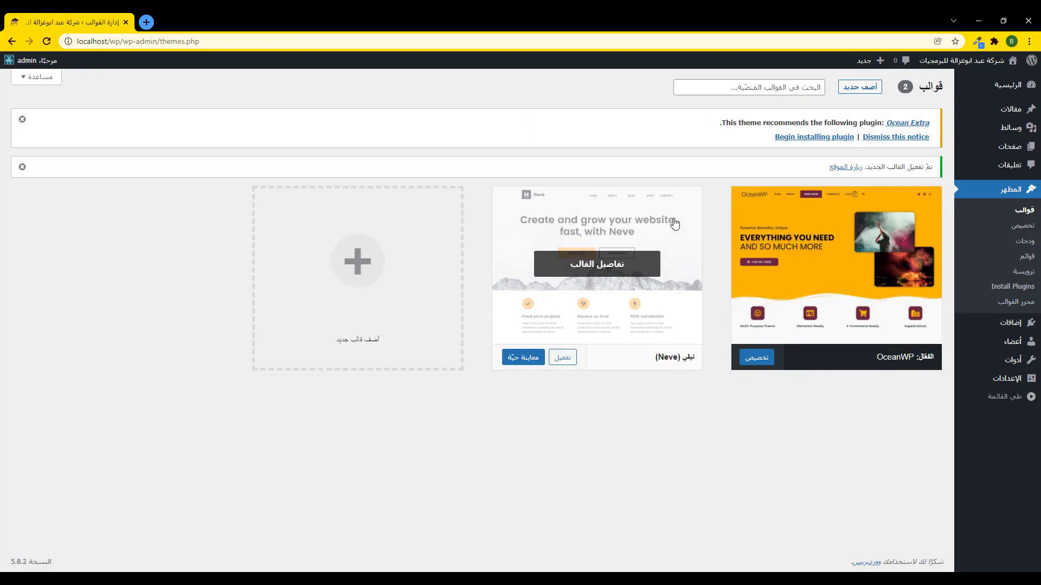
{"action": "left_click", "coordinate": [623, 251]}
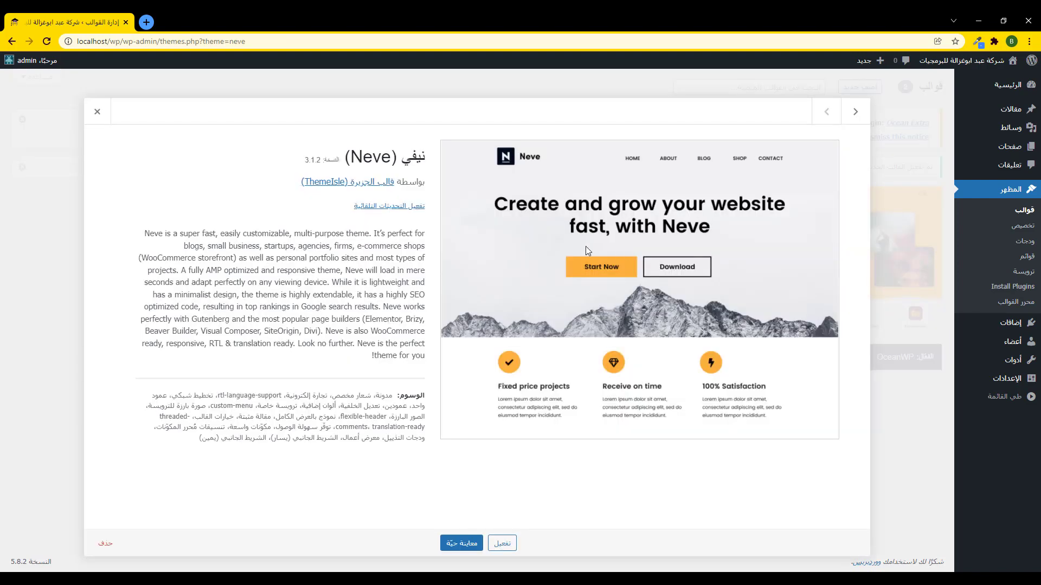
{"action": "left_click", "coordinate": [114, 543]}
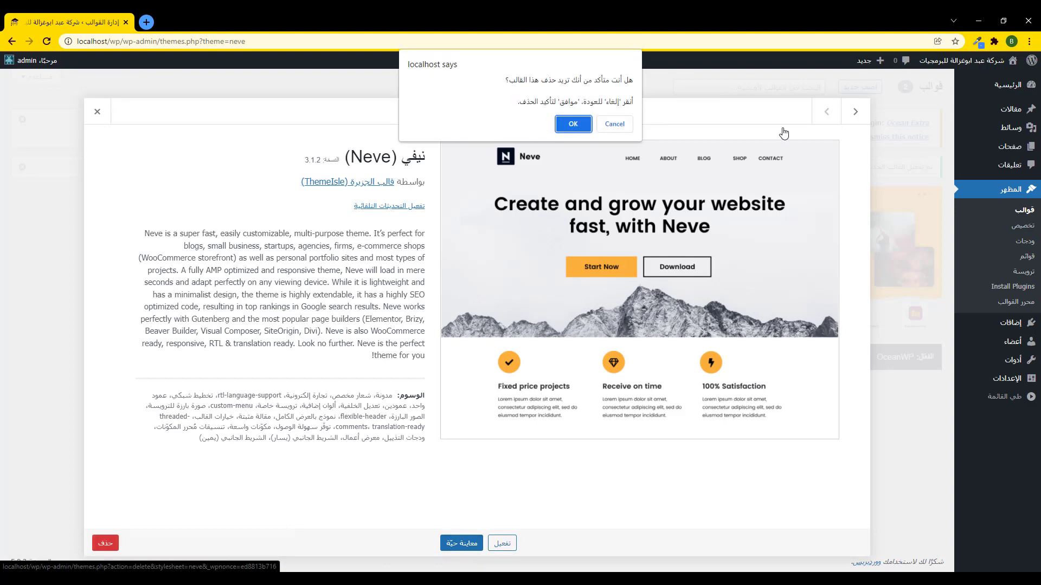
{"action": "left_click", "coordinate": [573, 124]}
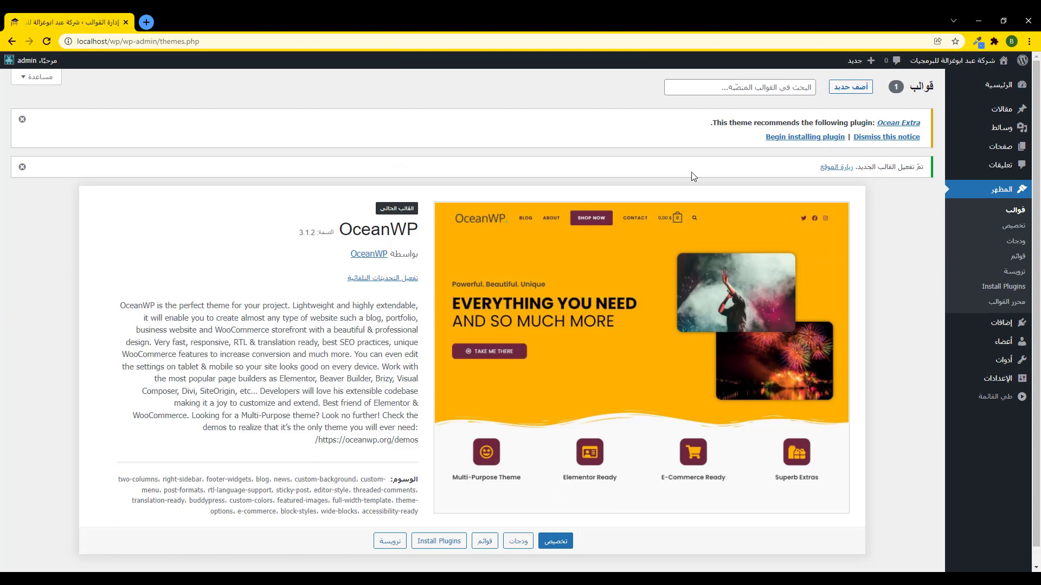
- Install the Ocean Extra plugin recommended by the OceanWP theme
{"action": "left_click", "coordinate": [1000, 292]}
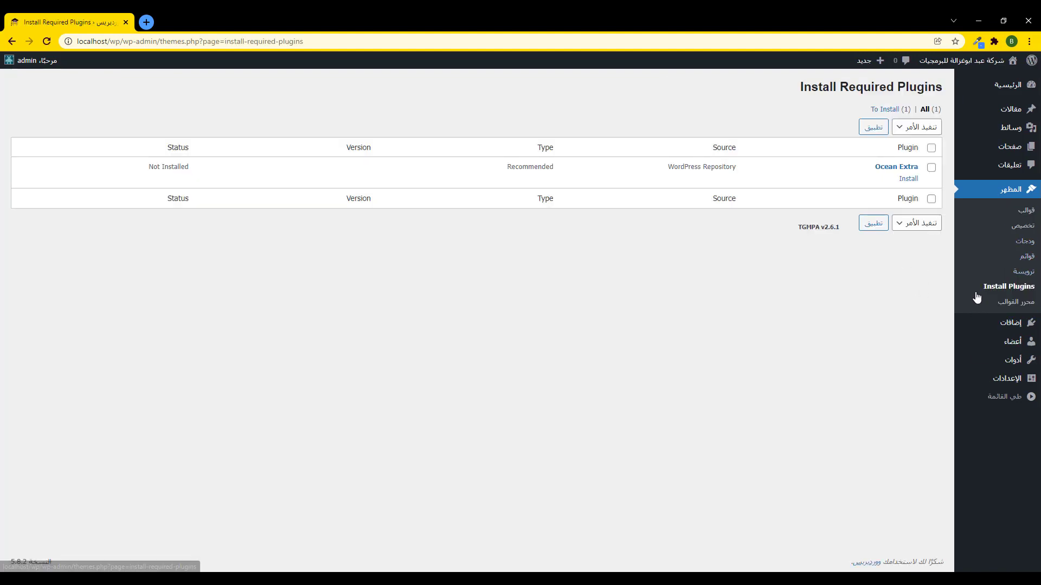
{"action": "left_click", "coordinate": [932, 170]}
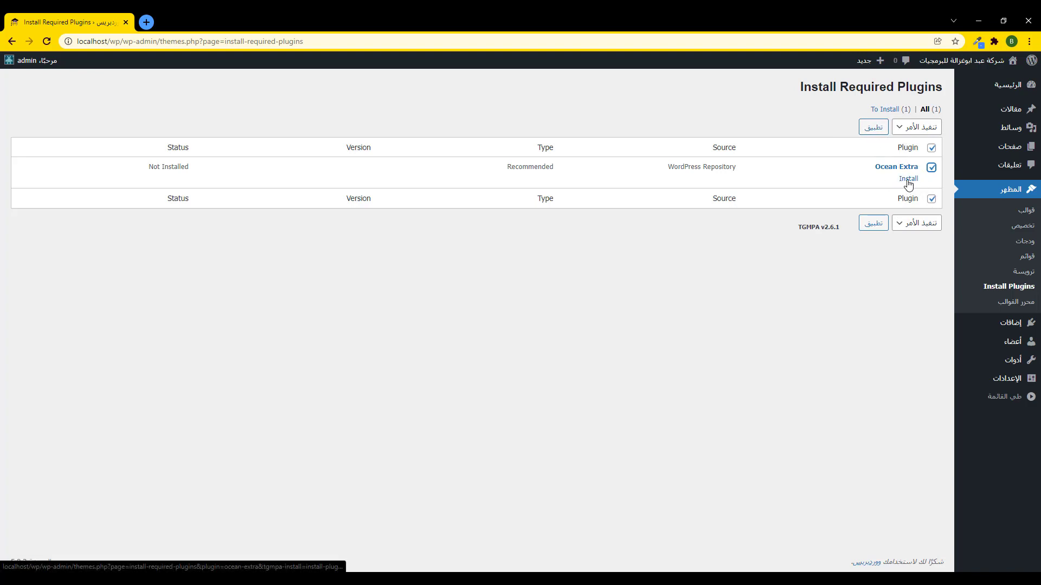
{"action": "left_click", "coordinate": [911, 182]}
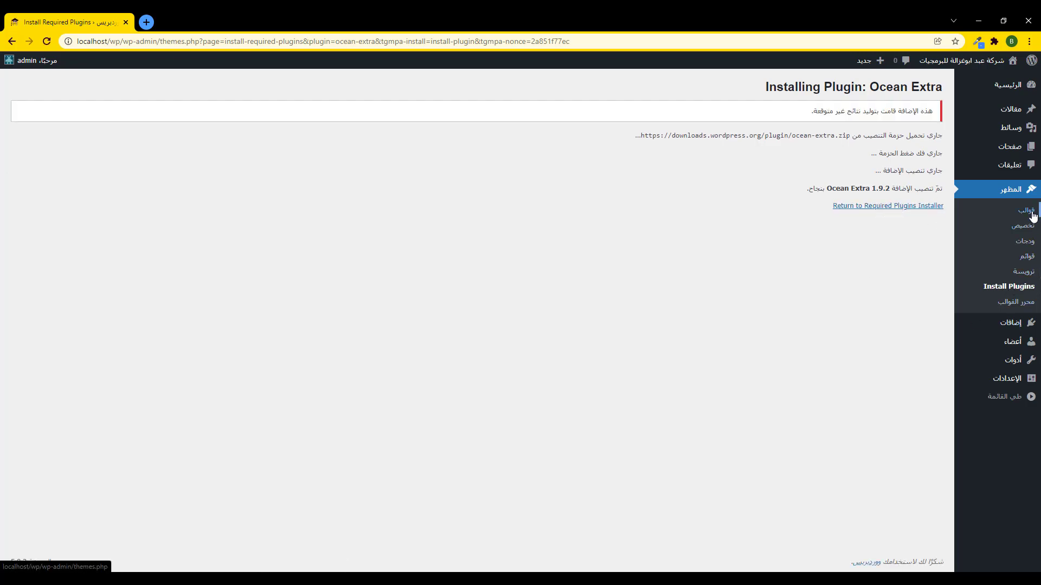
- Deactivate the Ocean Extra plugin in the list of installed plugins
{"action": "left_click", "coordinate": [1008, 286]}
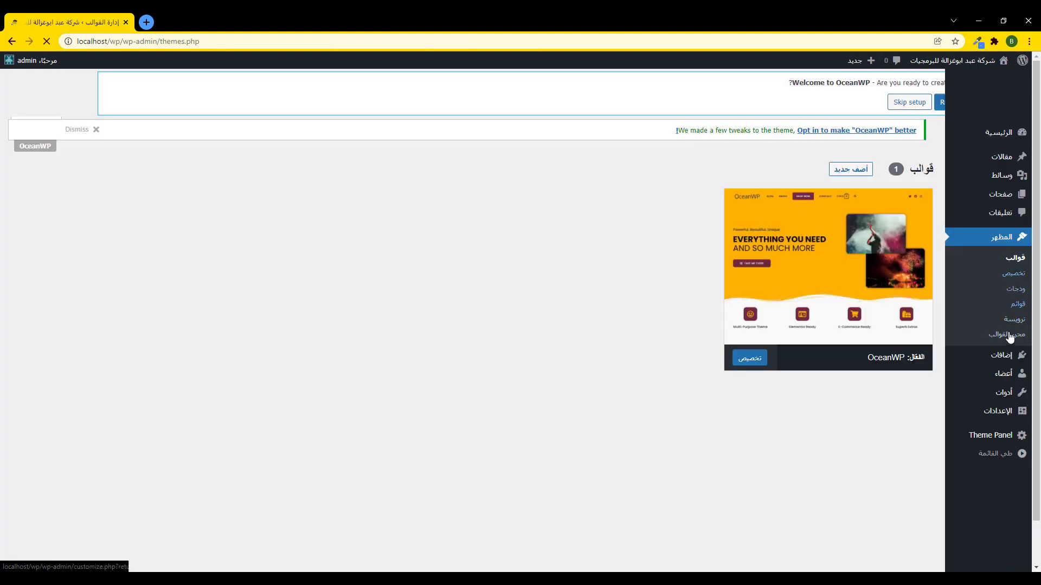
{"action": "mouse_move", "coordinate": [1007, 300]}
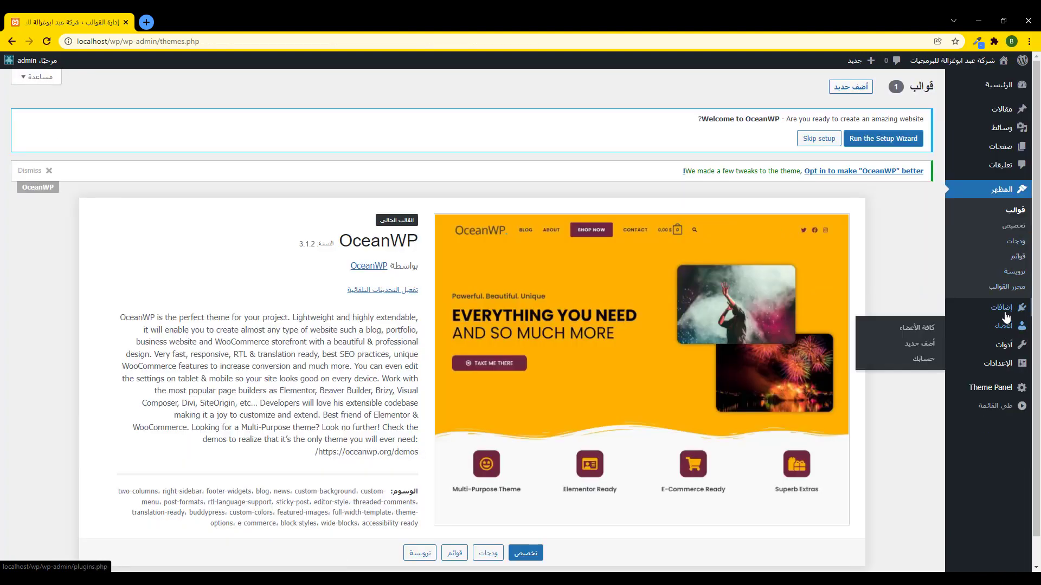
{"action": "left_click", "coordinate": [1005, 316]}
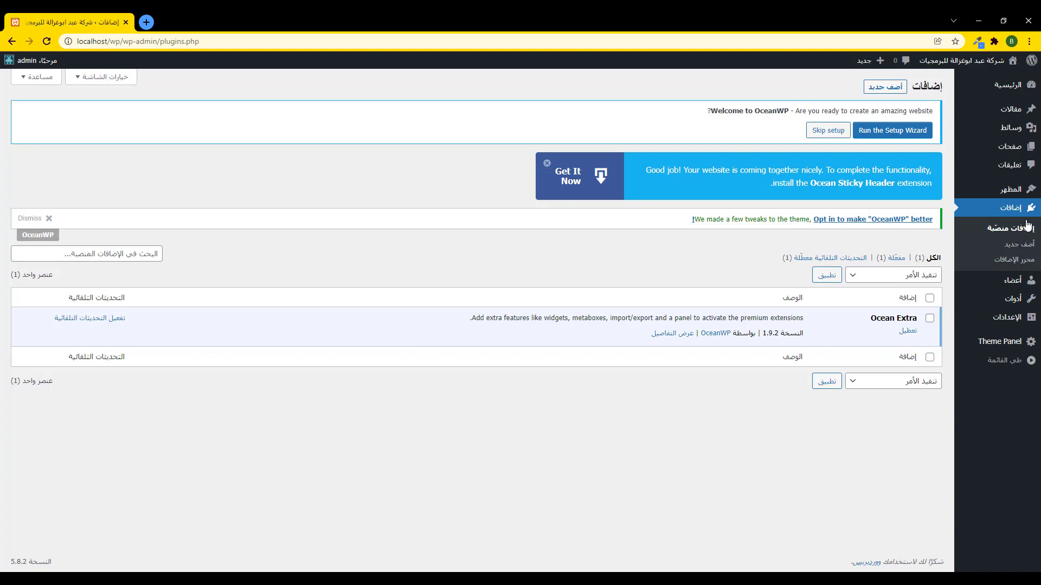
{"action": "left_click", "coordinate": [908, 330]}
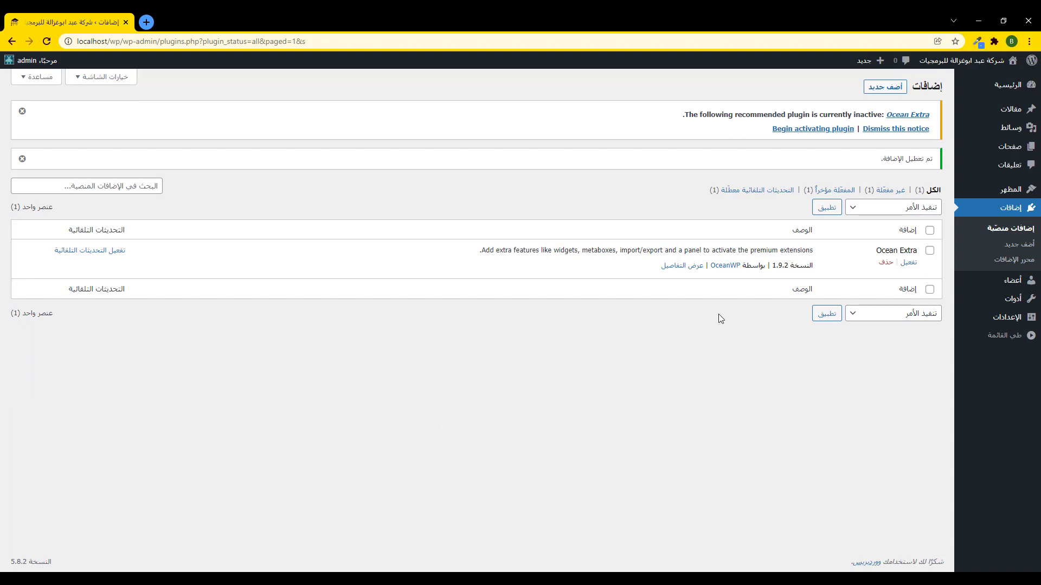
- Start a new page in the block editor and dismiss the welcome guide to examine the editing screen
{"action": "mouse_move", "coordinate": [1021, 197]}
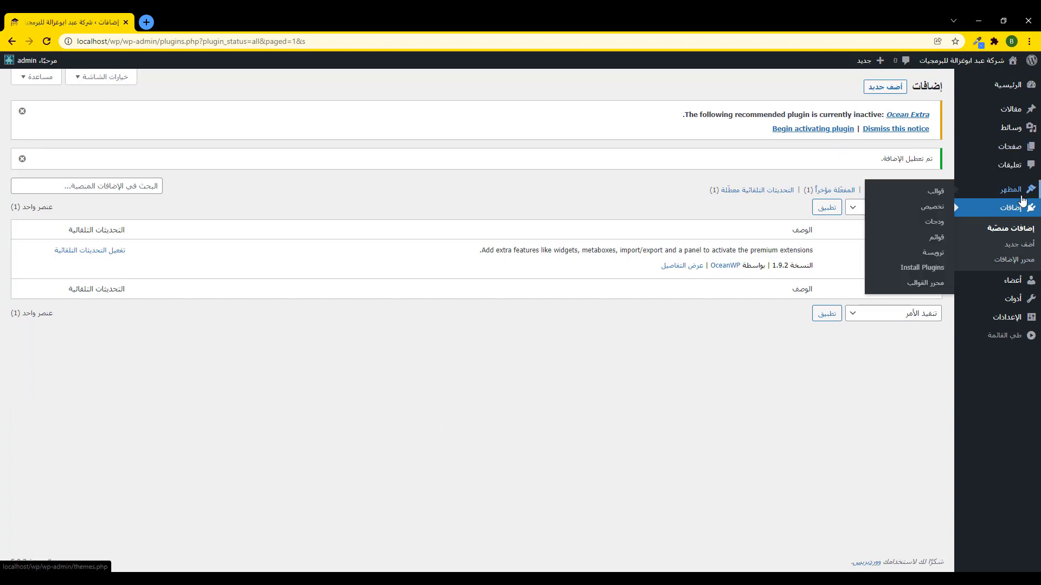
{"action": "left_click", "coordinate": [1010, 146]}
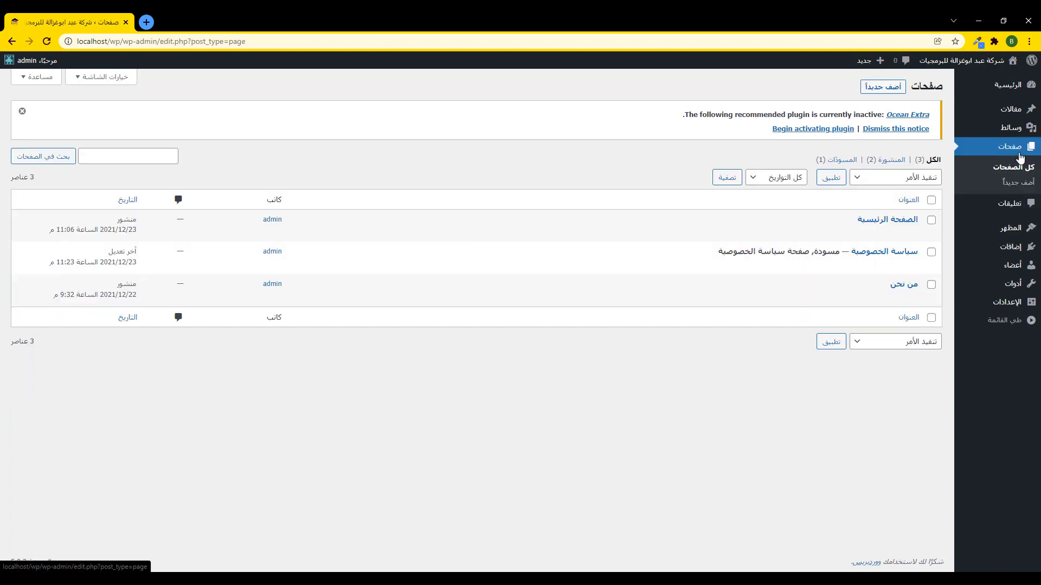
{"action": "left_click", "coordinate": [873, 88]}
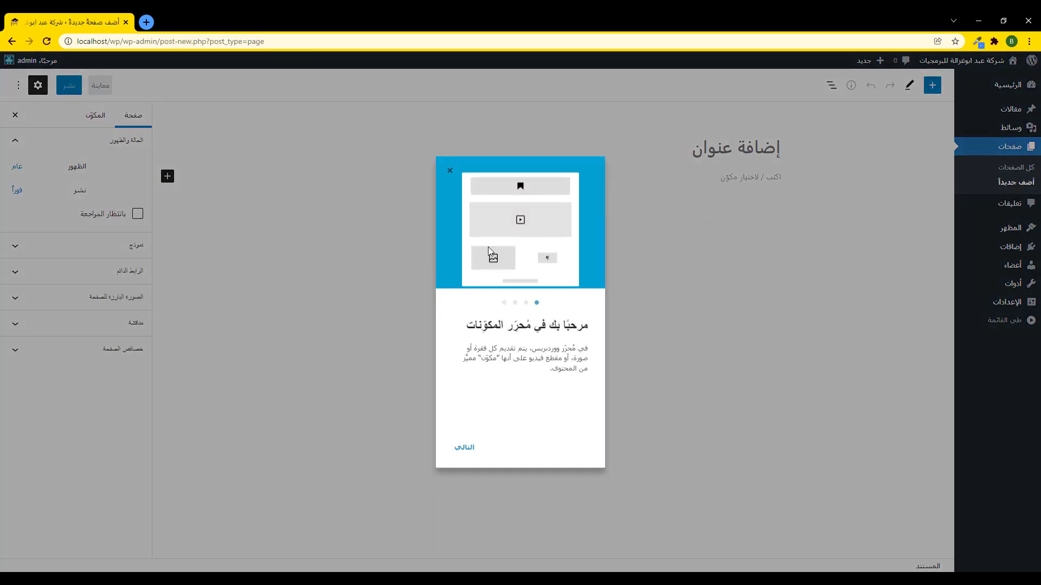
{"action": "left_click", "coordinate": [464, 449]}
{"action": "key", "text": "Escape"}
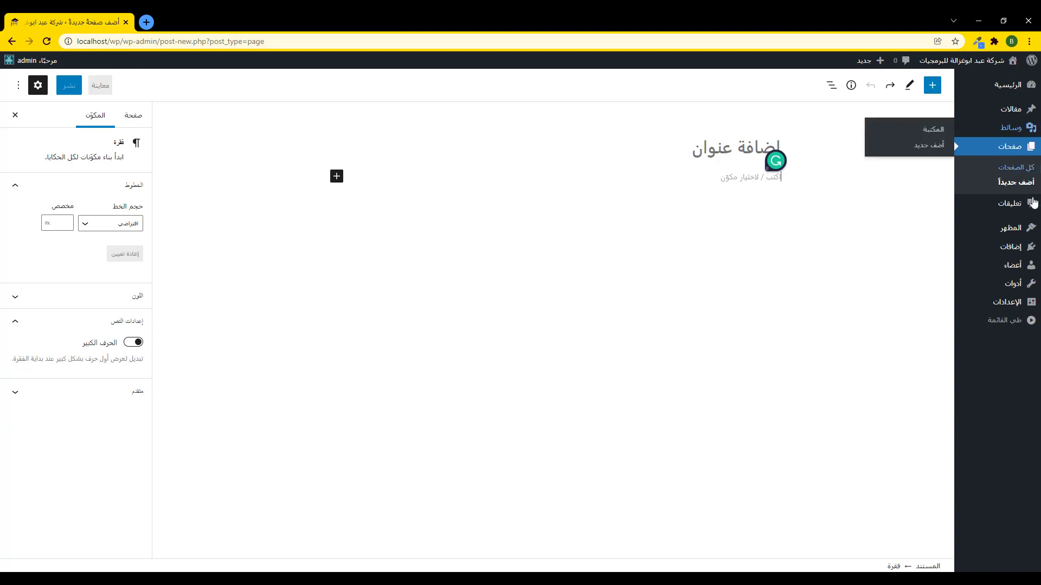
- Search the plugin directory for "classic editor", and install and activate the Classic Editor plugin
{"action": "mouse_move", "coordinate": [1020, 267]}
{"action": "left_click", "coordinate": [1010, 246]}
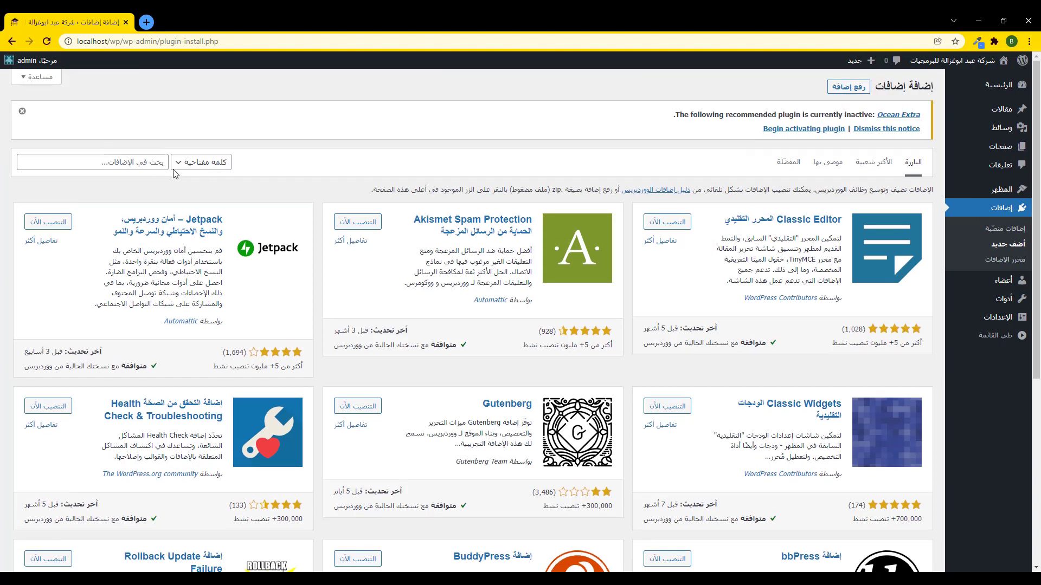
{"action": "left_click", "coordinate": [153, 165]}
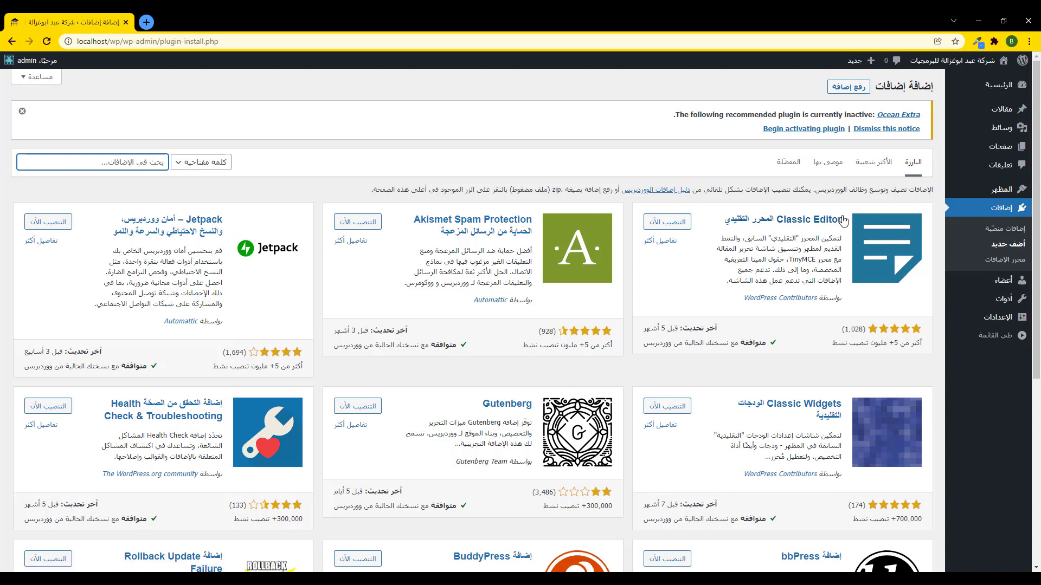
{"action": "left_click_drag", "start_coordinate": [844, 219], "coordinate": [727, 219]}
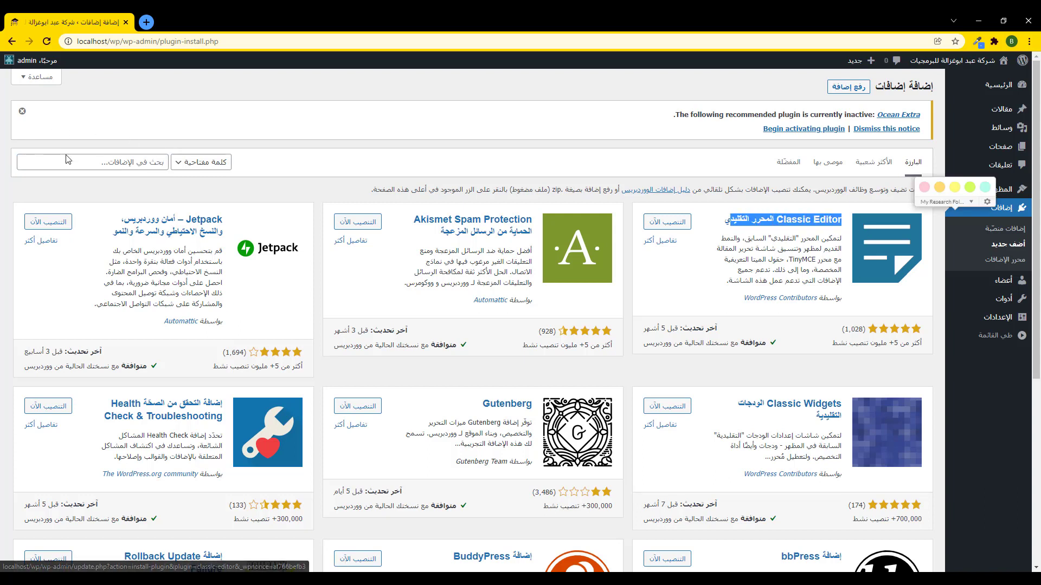
{"action": "left_click", "coordinate": [125, 163]}
{"action": "type", "text": "classi"}
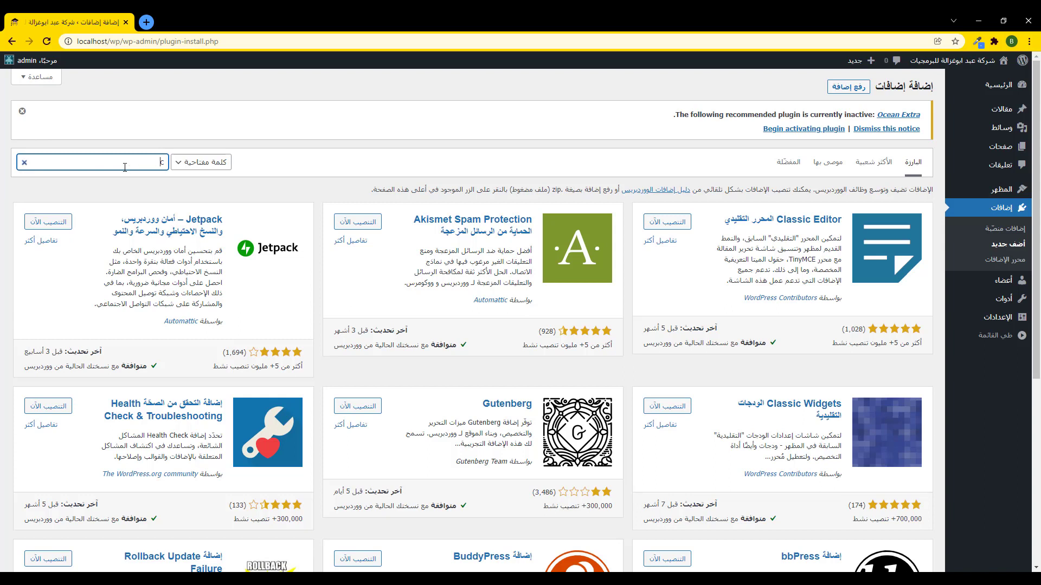
{"action": "type", "text": "c editor"}
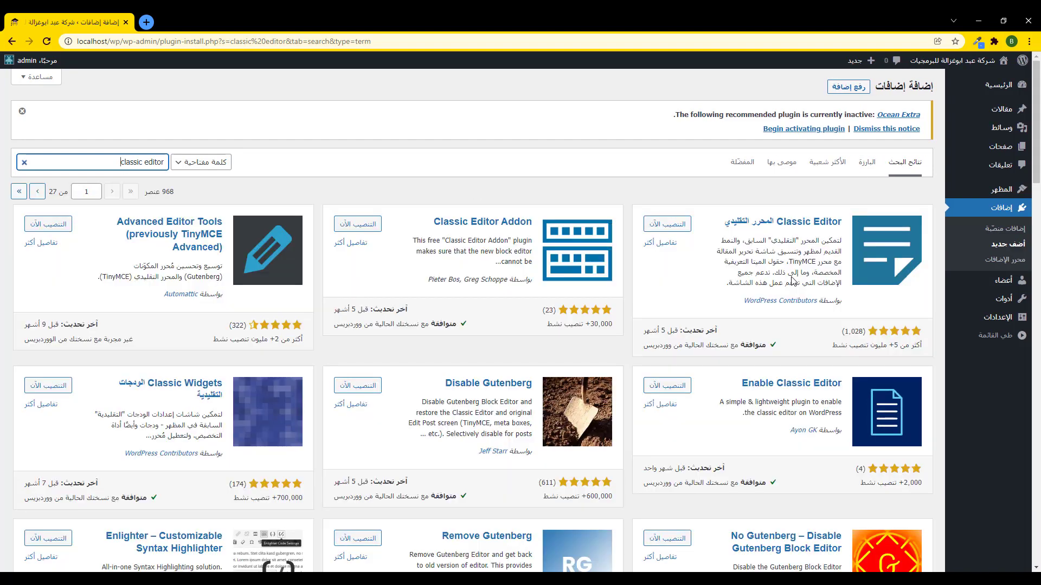
{"action": "left_click", "coordinate": [667, 224]}
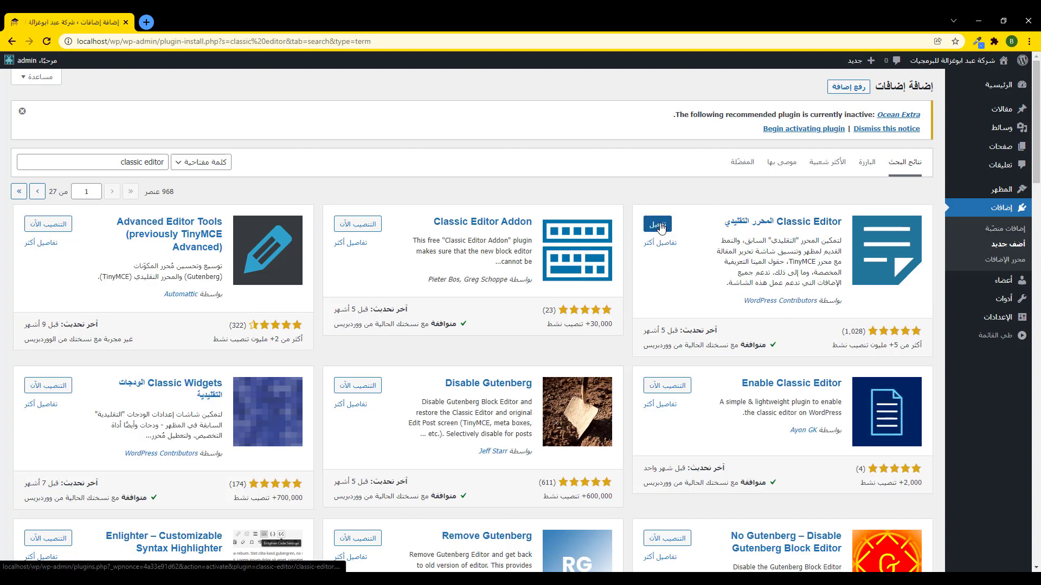
{"action": "left_click", "coordinate": [658, 225]}
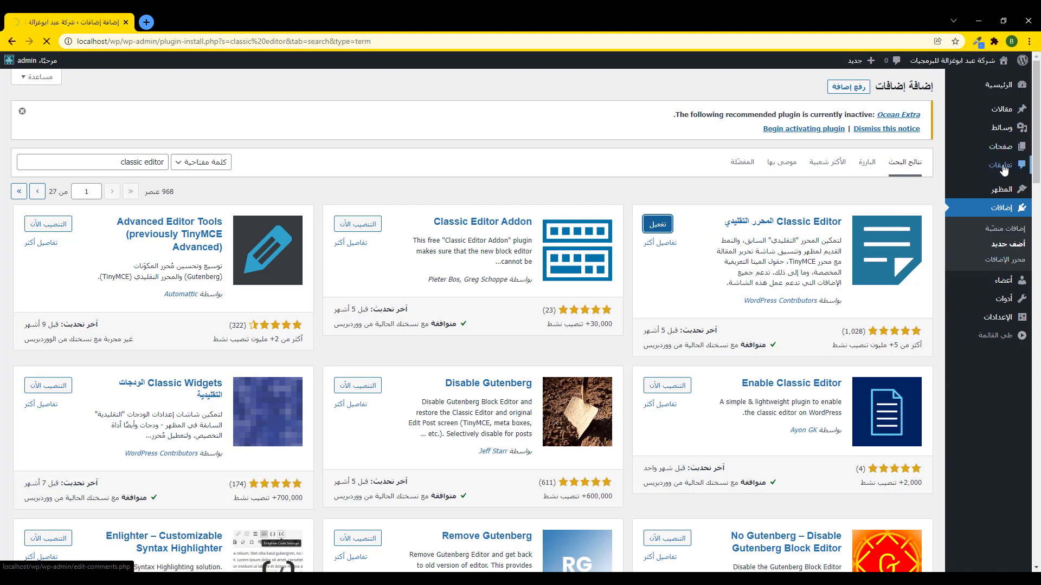
- Start a new page in the classic editor and examine which setting boxes the editing screen offers
{"action": "mouse_move", "coordinate": [1000, 157]}
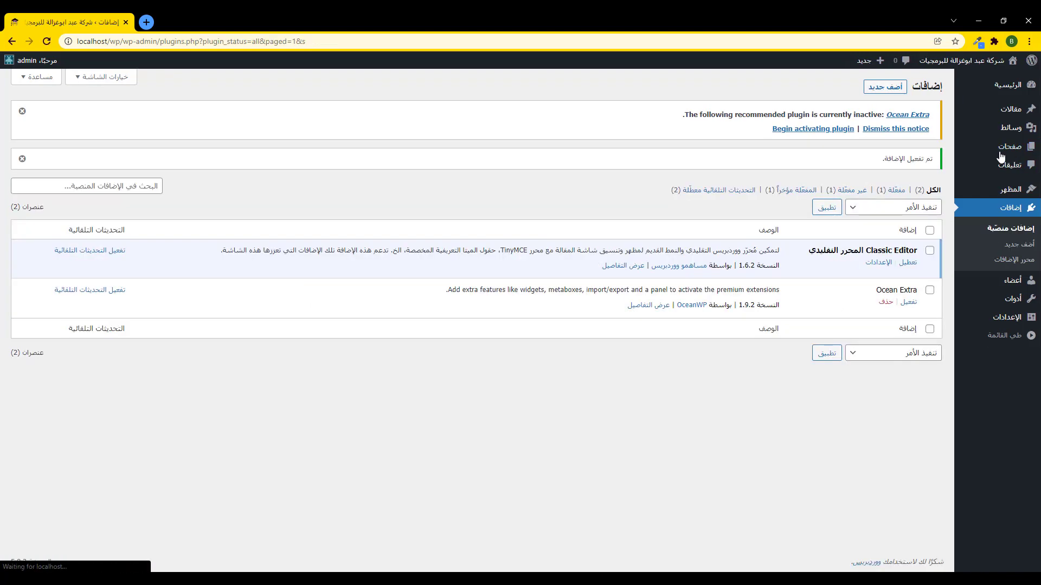
{"action": "left_click", "coordinate": [1008, 147]}
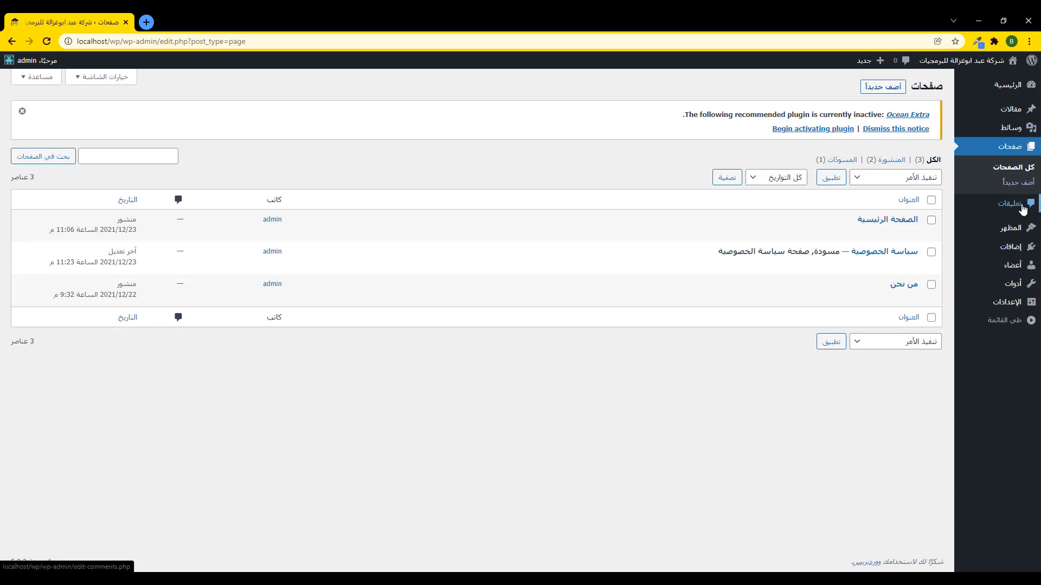
{"action": "left_click", "coordinate": [1016, 186]}
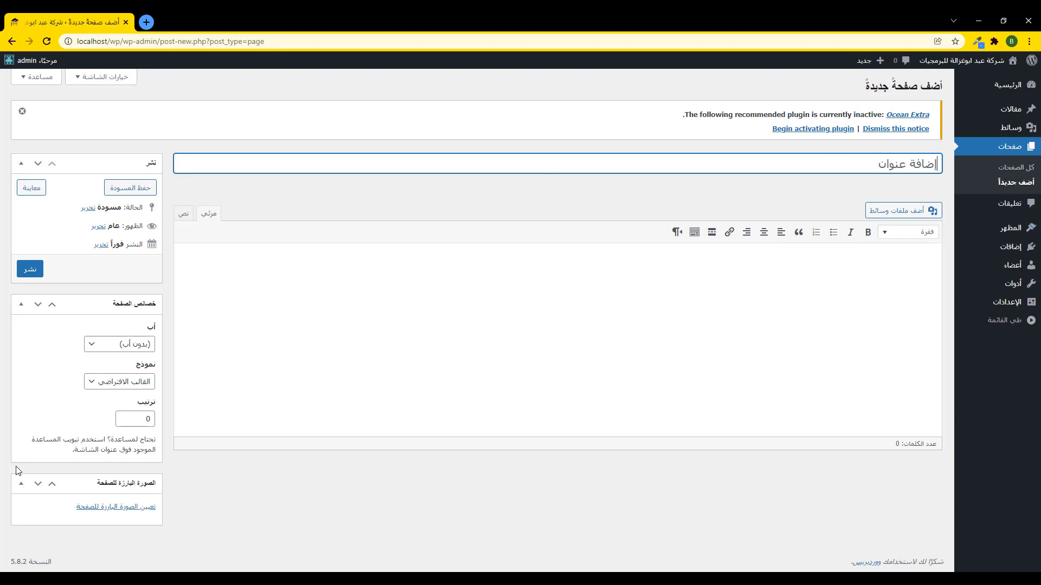
{"action": "left_click", "coordinate": [147, 544]}
{"action": "key", "text": "ctrl+a"}
{"action": "left_click", "coordinate": [598, 507]}
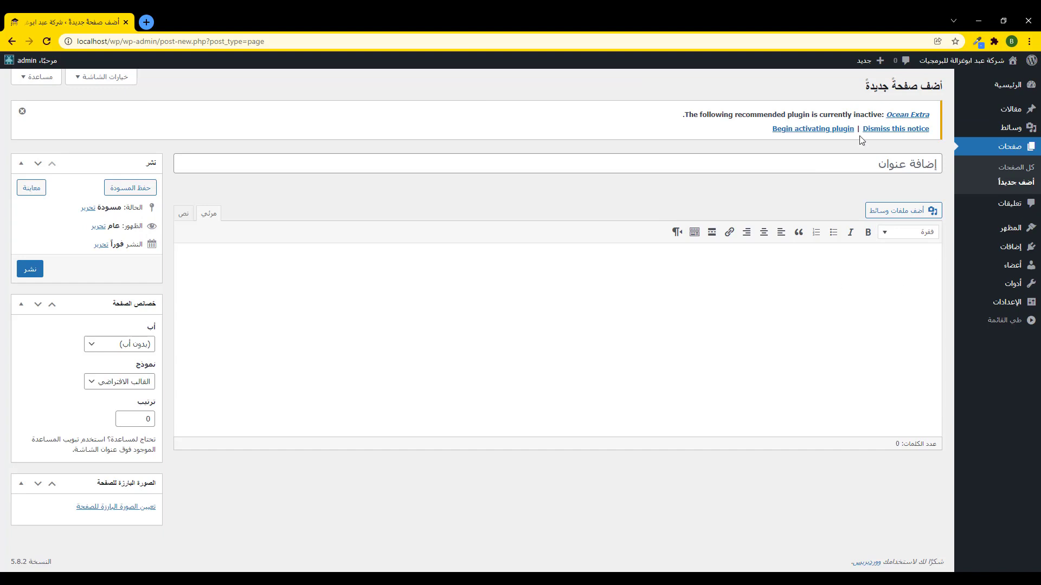
- Activate the Ocean Extra plugin and start adding a new page
{"action": "left_click", "coordinate": [1011, 248]}
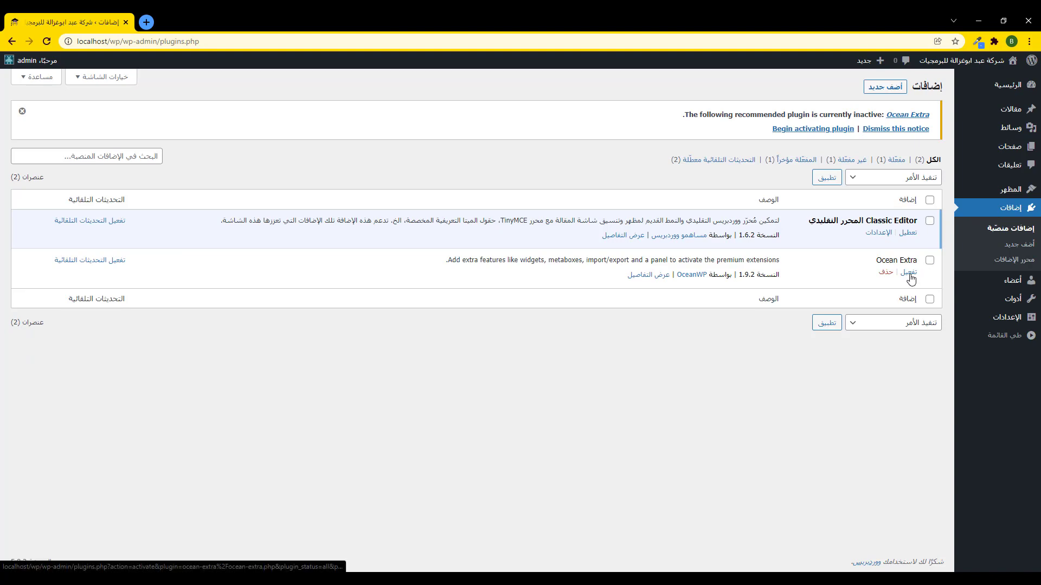
{"action": "left_click", "coordinate": [909, 272]}
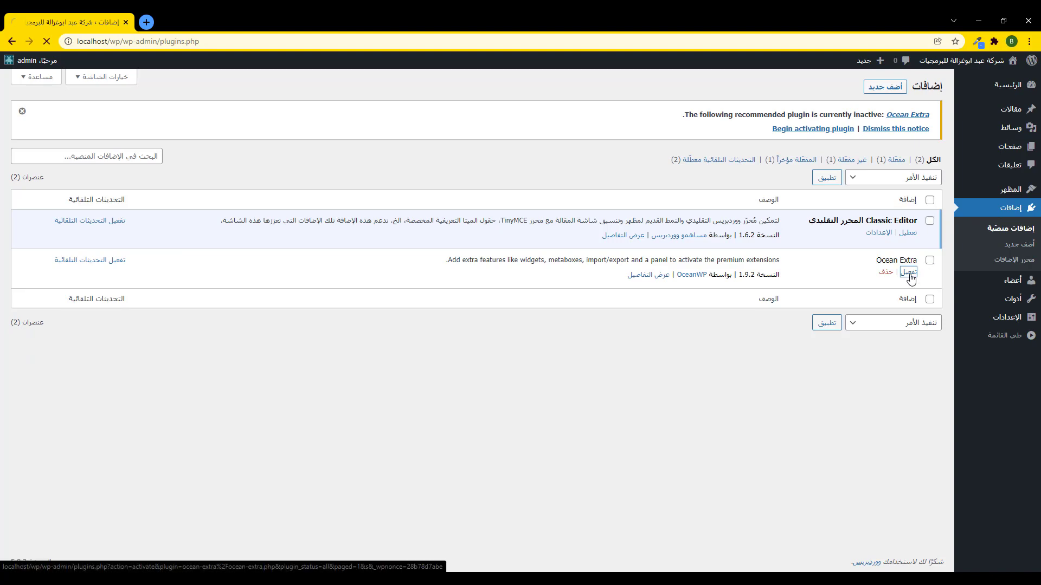
{"action": "left_click", "coordinate": [1018, 147]}
{"action": "left_click", "coordinate": [884, 87]}
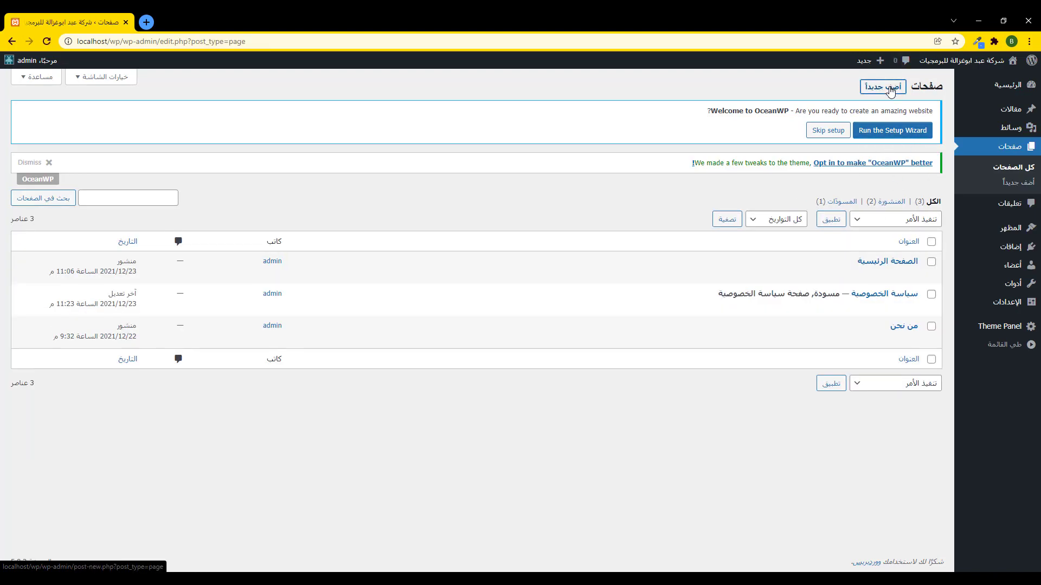
- Examine the OceanWP Settings box on the new page, including Content Layout, and return to the list of all pages
{"action": "scroll", "coordinate": [792, 210], "scroll_direction": "down", "scroll_amount": 3}
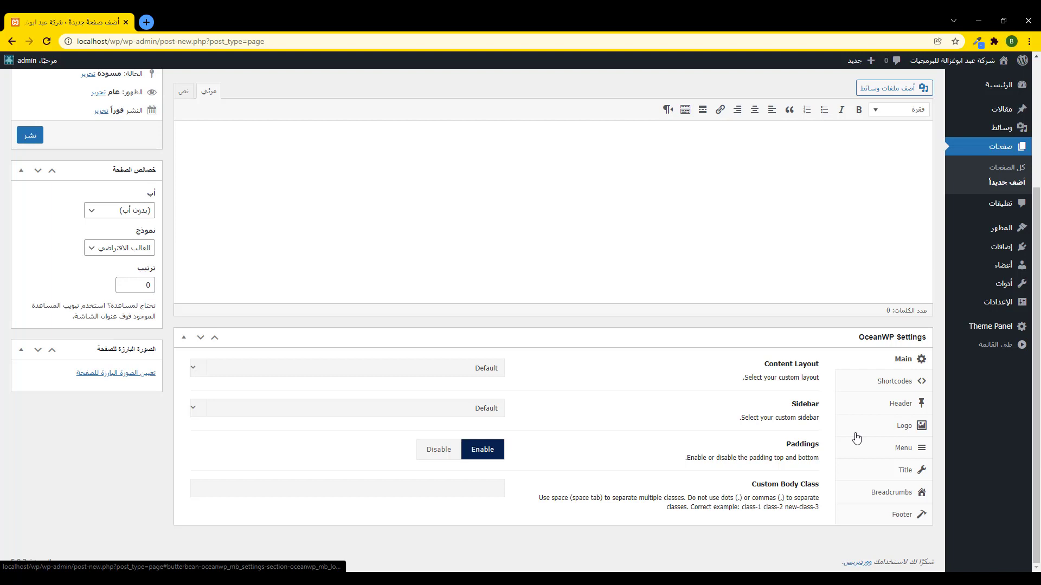
{"action": "left_click_drag", "start_coordinate": [821, 367], "coordinate": [795, 367]}
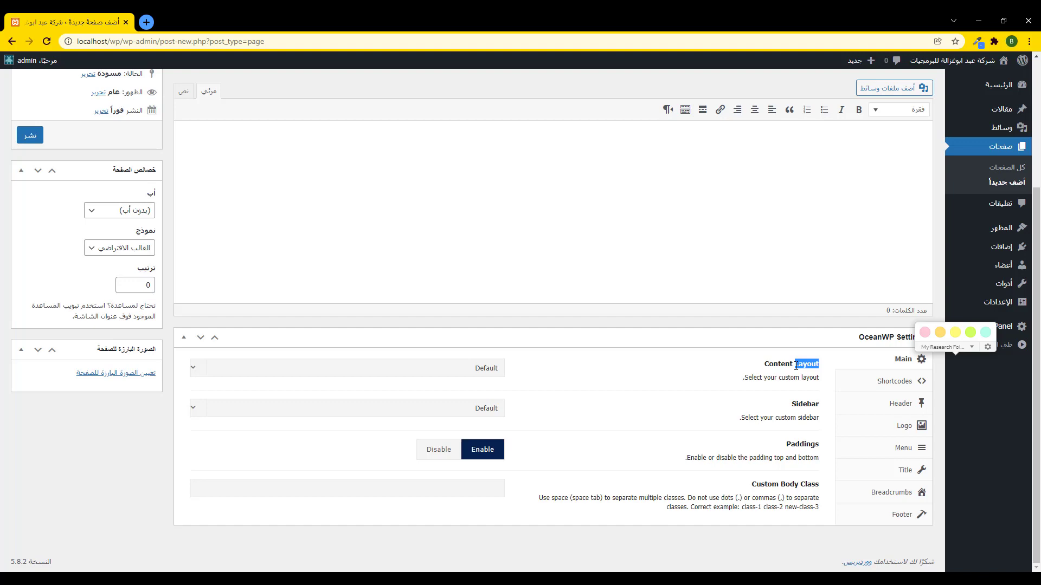
{"action": "scroll", "coordinate": [762, 419], "scroll_direction": "up", "scroll_amount": 1}
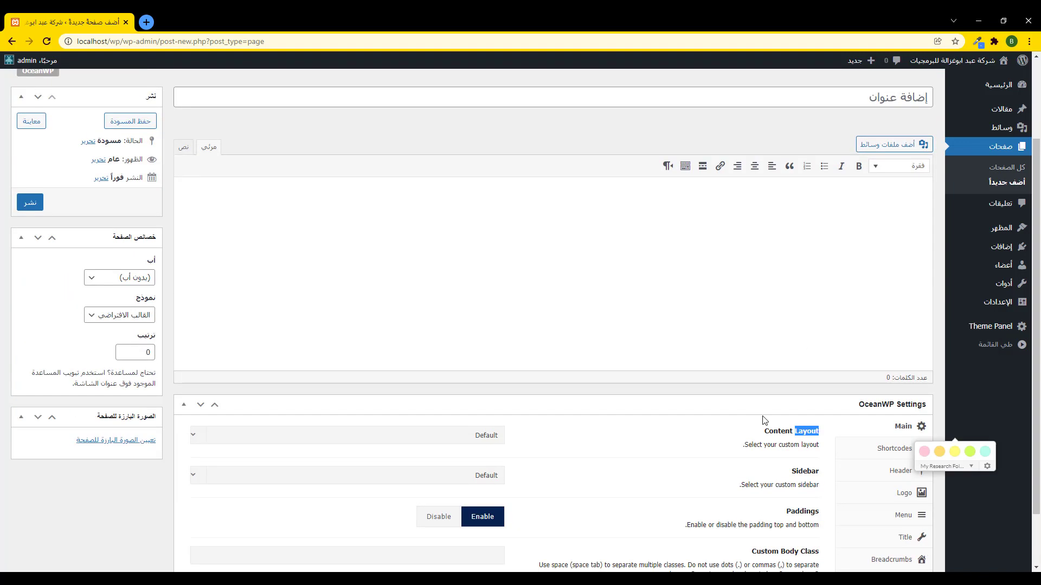
{"action": "scroll", "coordinate": [754, 353], "scroll_direction": "down", "scroll_amount": 1}
{"action": "left_click", "coordinate": [761, 430]}
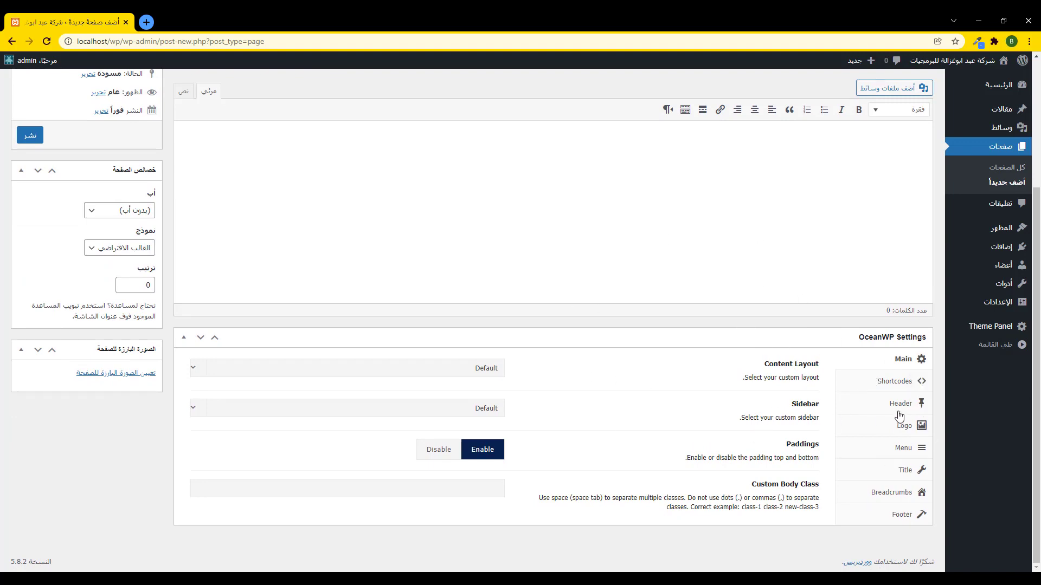
{"action": "left_click", "coordinate": [1009, 181]}
{"action": "left_click", "coordinate": [1007, 168]}
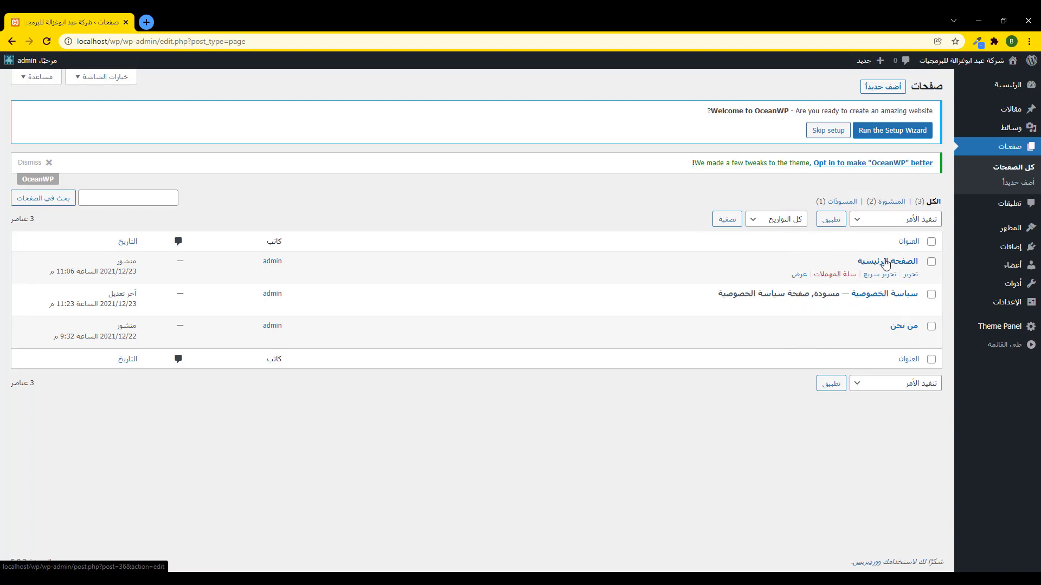
- View the site's front page from header to footer and return to the pages list
{"action": "left_click", "coordinate": [987, 80]}
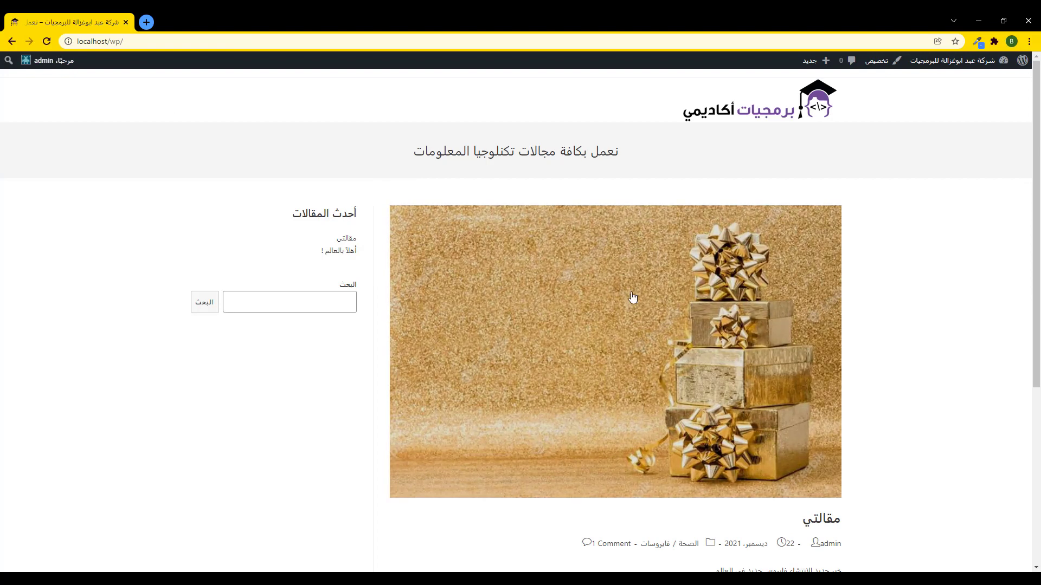
{"action": "scroll", "coordinate": [633, 297], "scroll_direction": "down", "scroll_amount": 5}
{"action": "scroll", "coordinate": [808, 402], "scroll_direction": "up", "scroll_amount": 3}
{"action": "scroll", "coordinate": [809, 401], "scroll_direction": "up", "scroll_amount": 2}
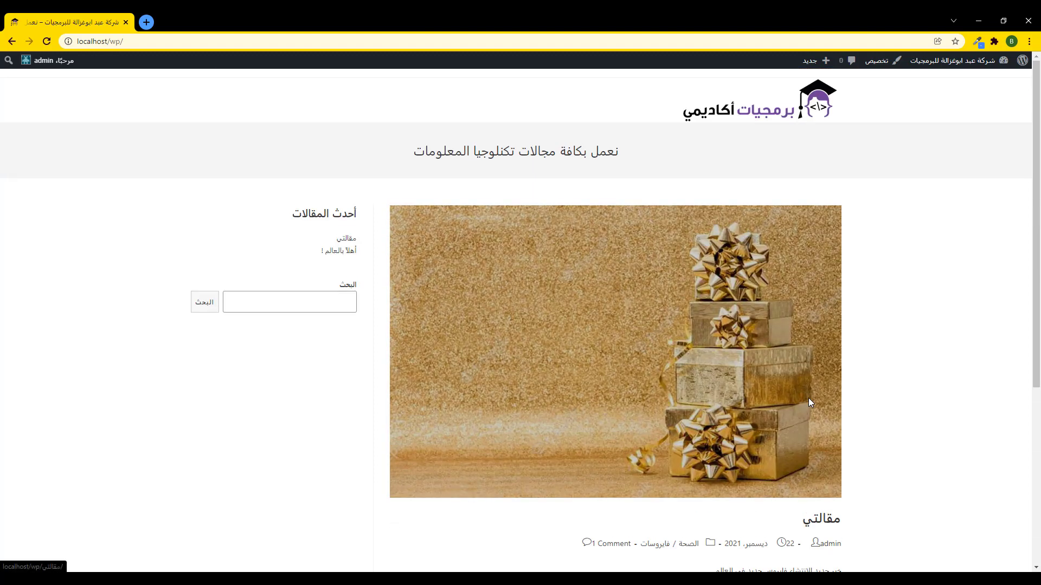
{"action": "left_click", "coordinate": [12, 42]}
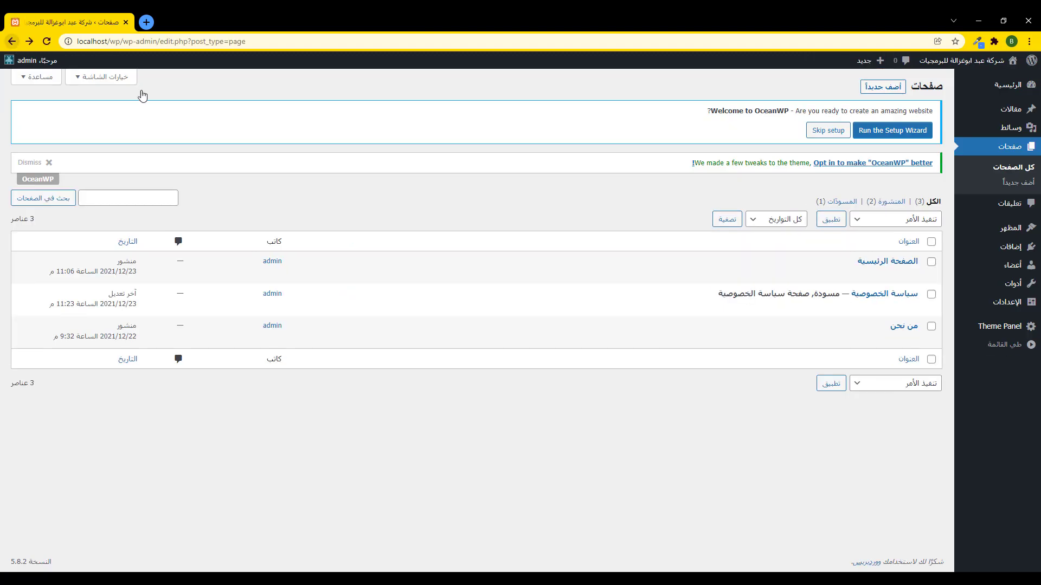
- Open the site's front page in a separate browser tab and switch back to the pages list
{"action": "middle_click", "coordinate": [1000, 80]}
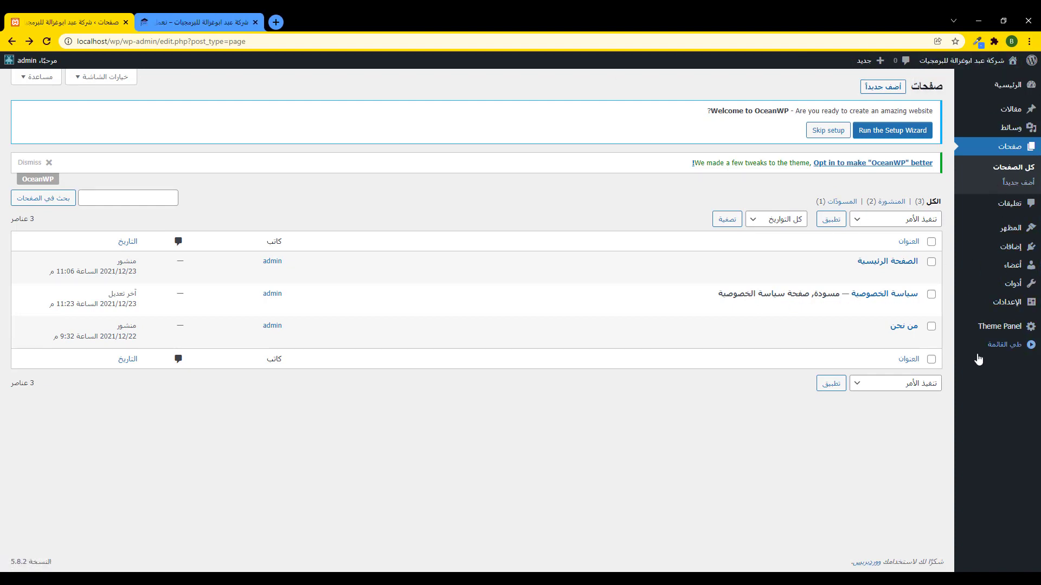
{"action": "left_click", "coordinate": [195, 22]}
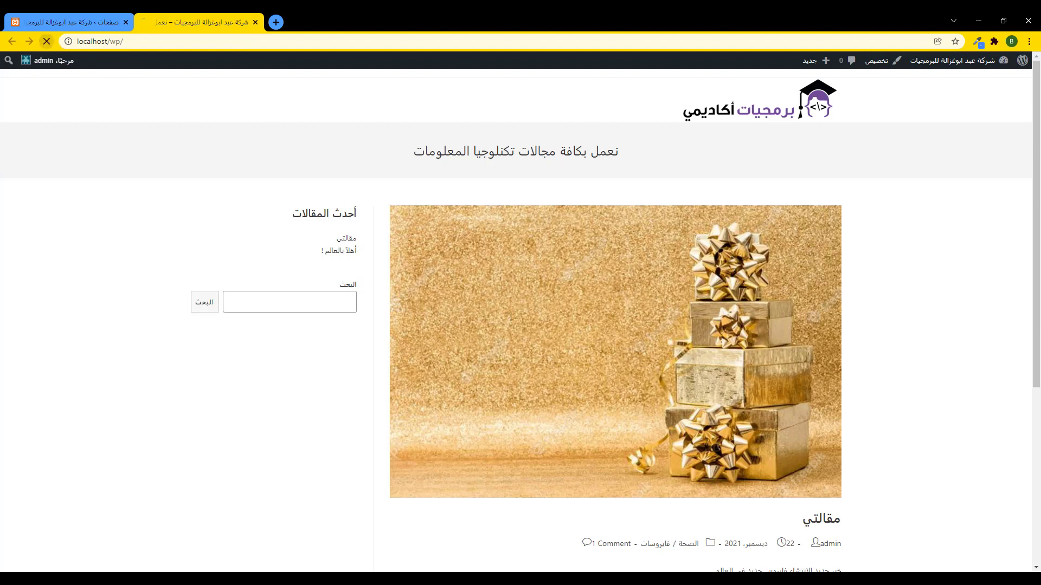
{"action": "left_click", "coordinate": [76, 22]}
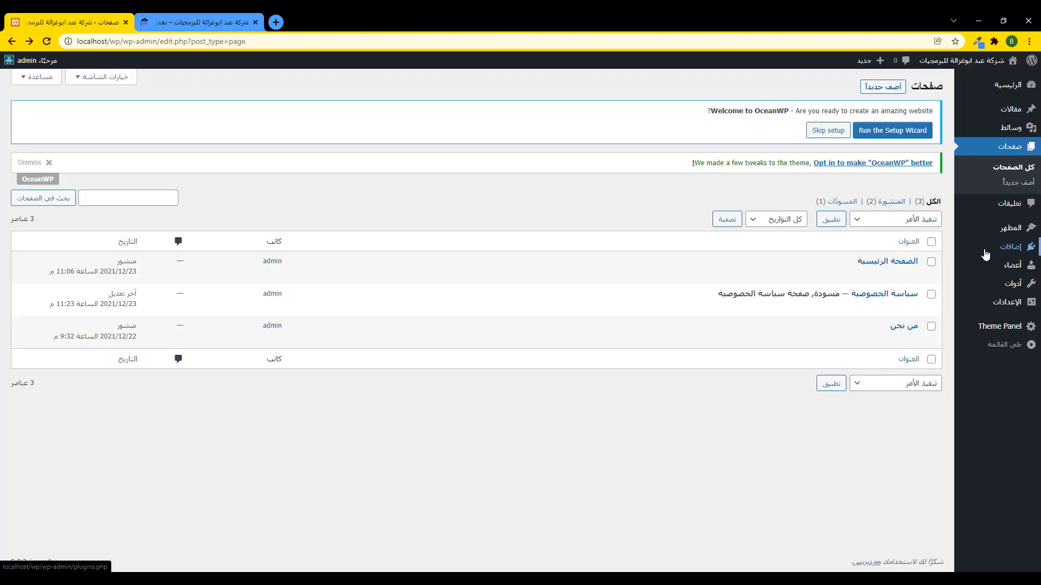
{"action": "mouse_move", "coordinate": [985, 254]}
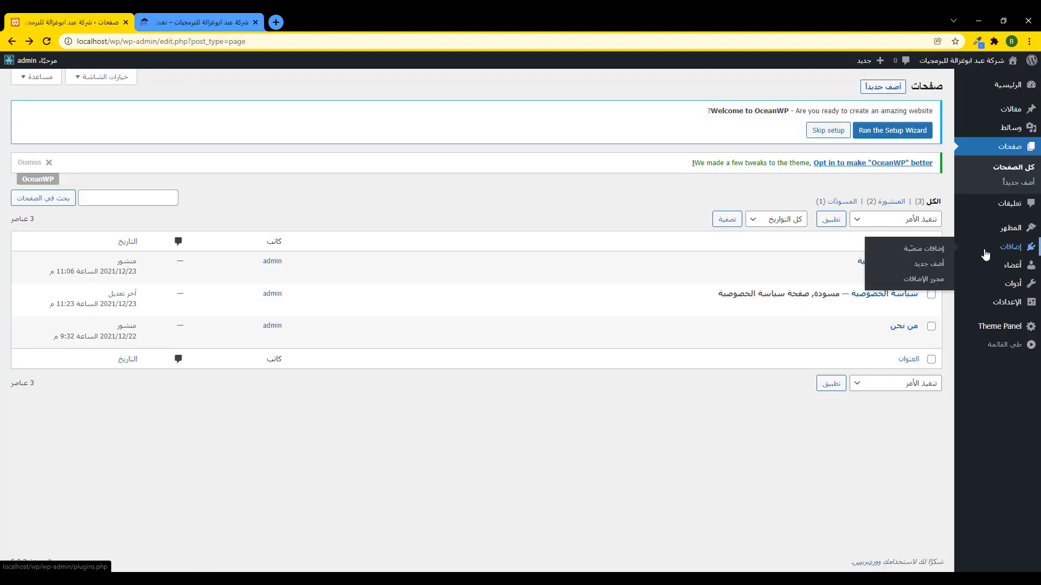